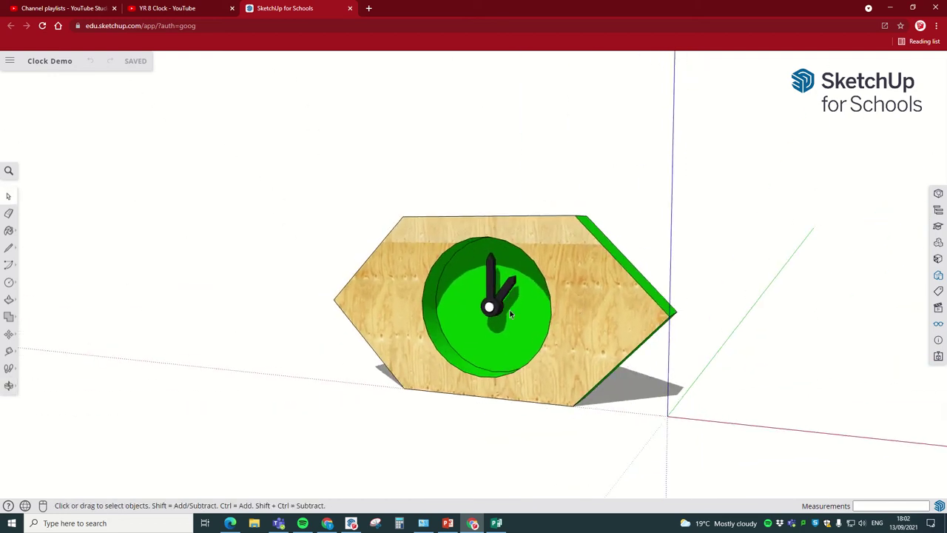
- Inspect the clock from several angles and uncheck Shadows in the Display panel
middle_drag(510, 313, 481, 358)
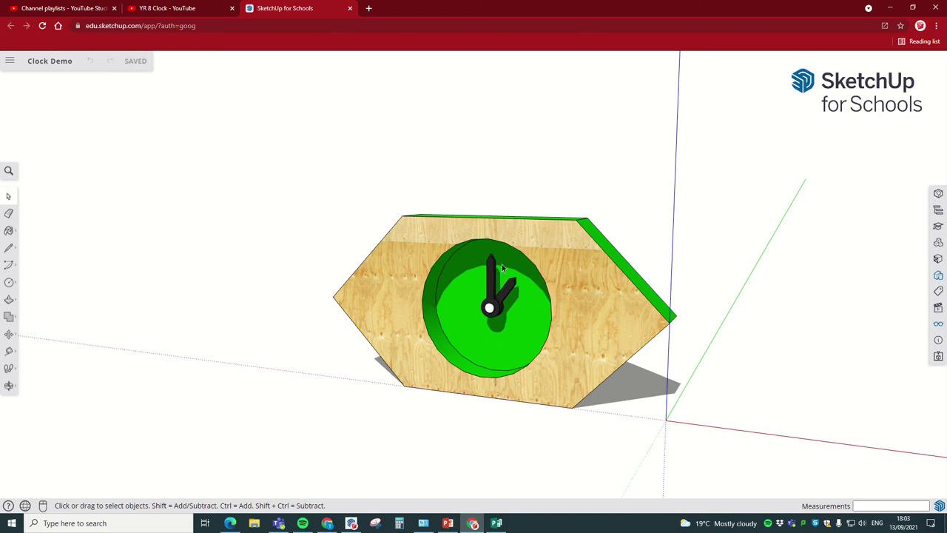
middle_drag(556, 353, 757, 348)
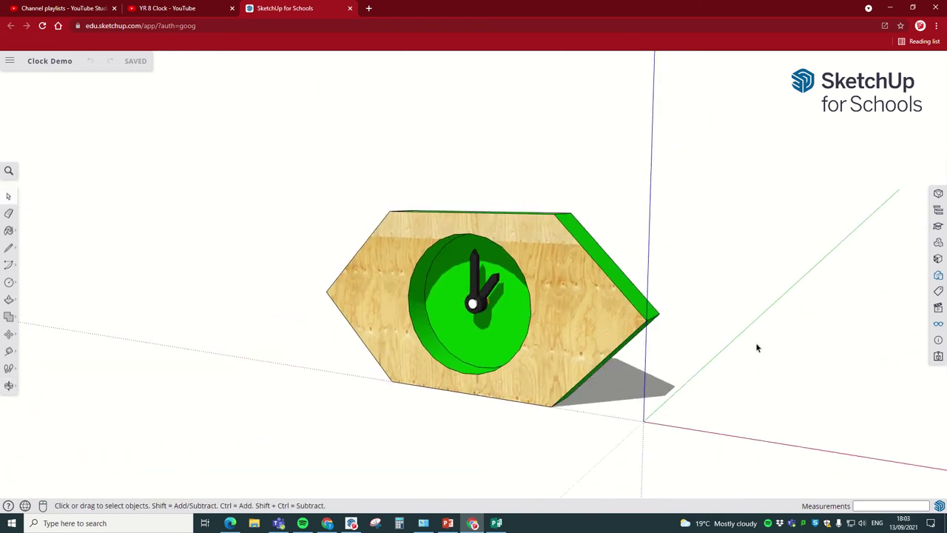
middle_drag(552, 303, 531, 346)
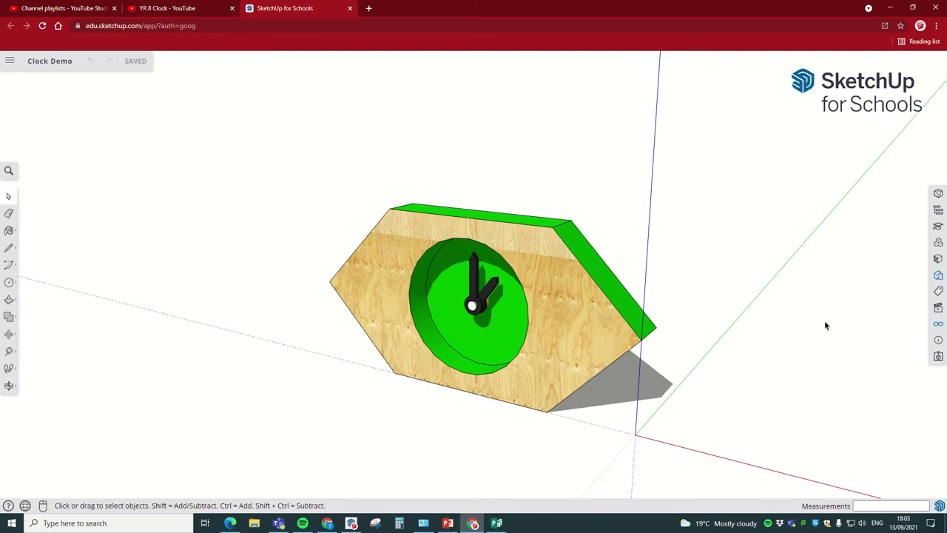
click(938, 327)
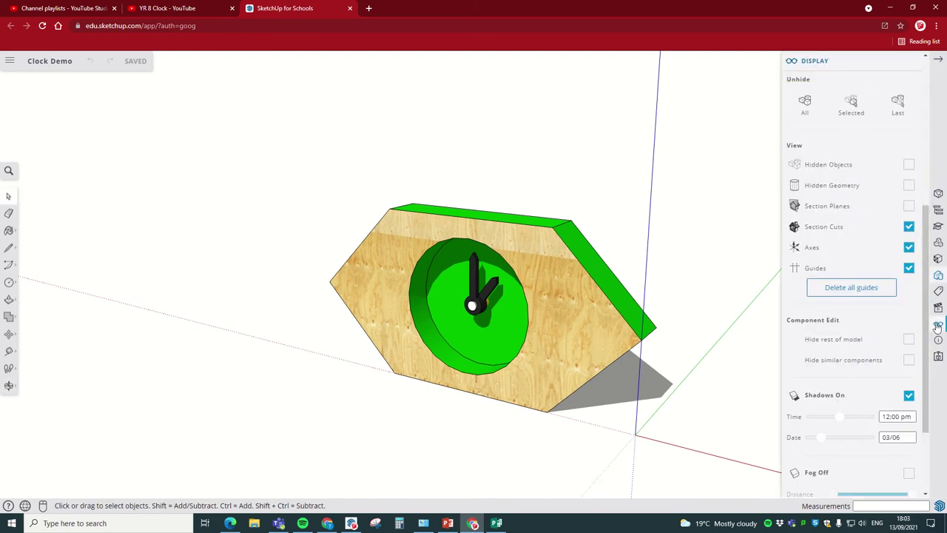
click(909, 397)
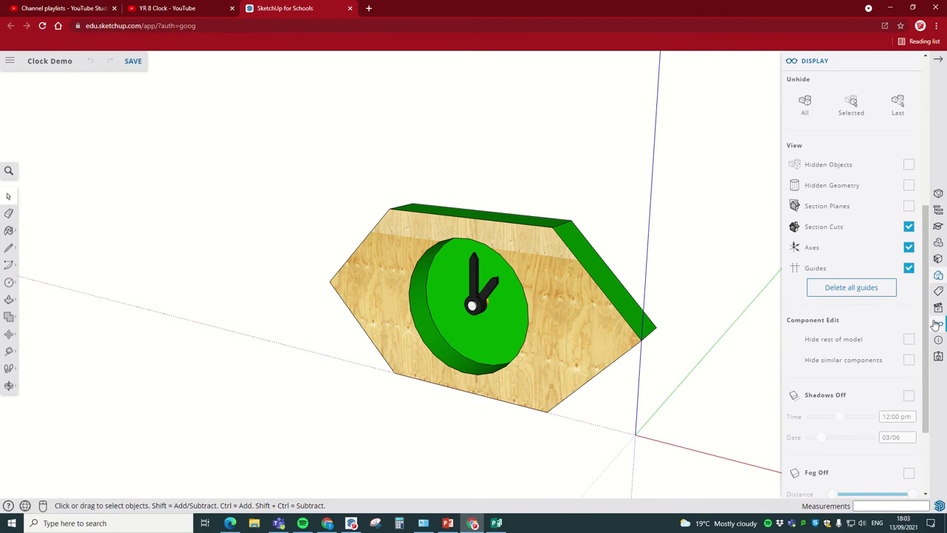
click(936, 63)
mouse_move(585, 298)
middle_down()
mouse_move(539, 303)
mouse_move(523, 362)
middle_up()
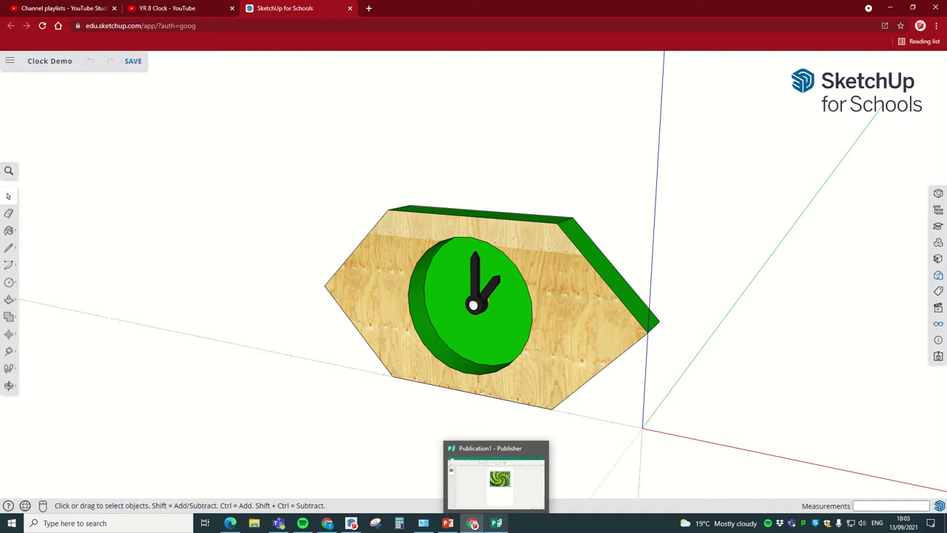
- In Publisher, move the spiky plant picture to the top of the page
click(498, 523)
drag(529, 262, 554, 239)
click(670, 326)
click(560, 239)
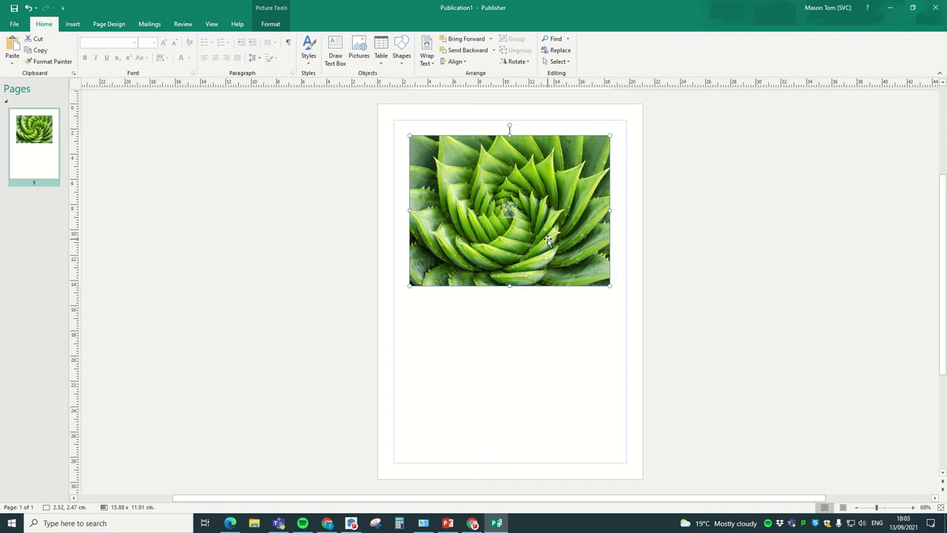
drag(535, 236, 538, 237)
click(651, 265)
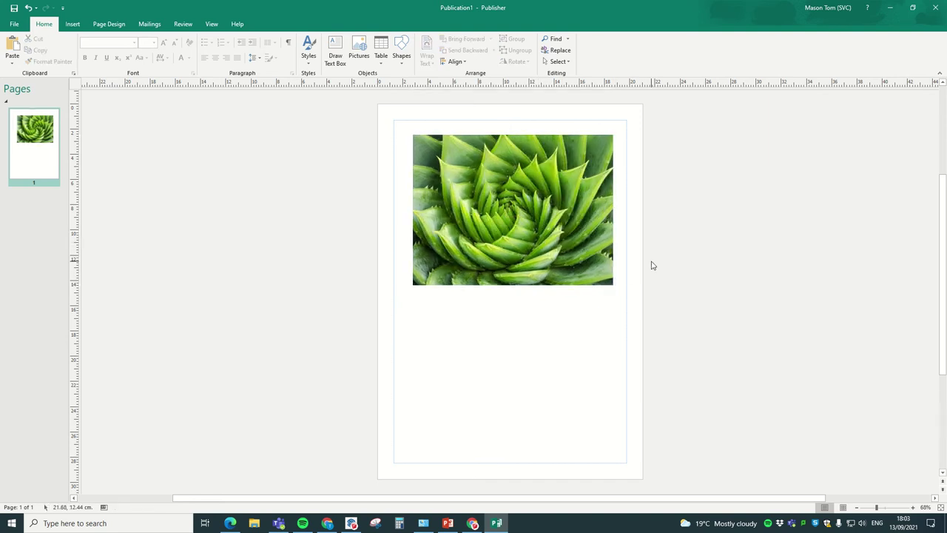
- Save the plant picture as a PNG named 'Clock image' in Pictures
right_click(549, 224)
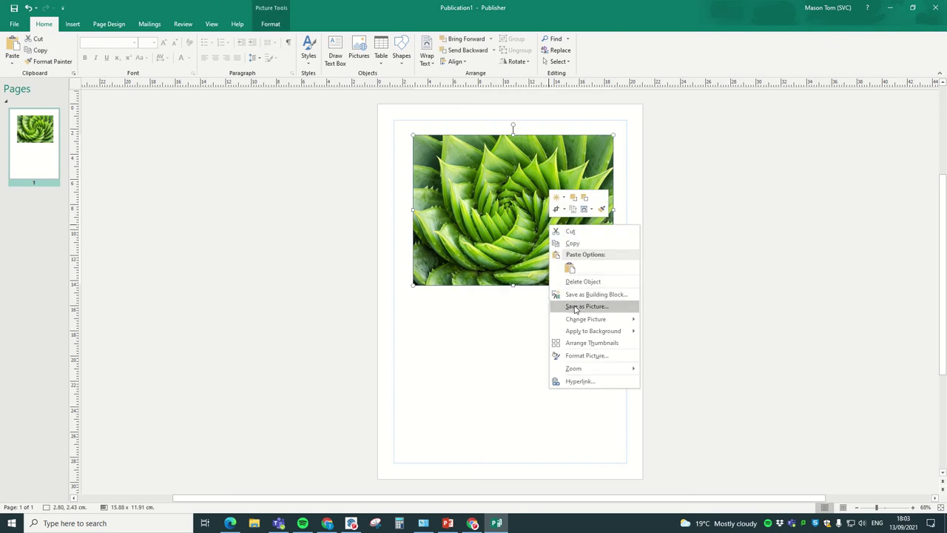
click(577, 307)
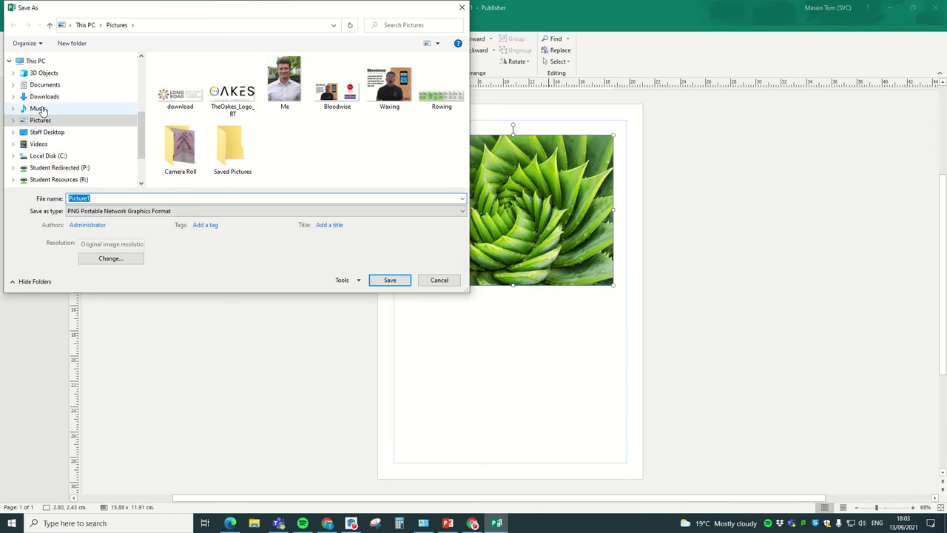
scroll(42, 106, up, 1)
scroll(42, 106, up, 4)
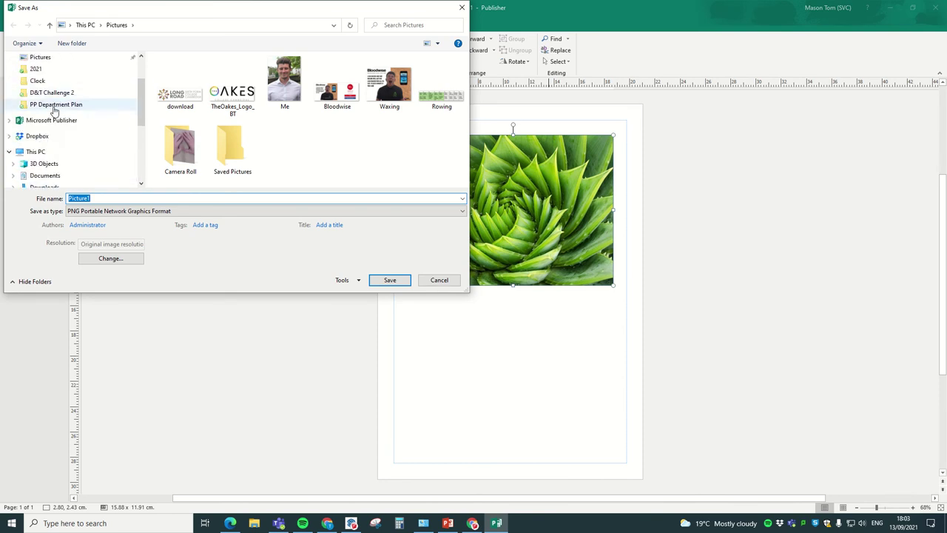
click(42, 112)
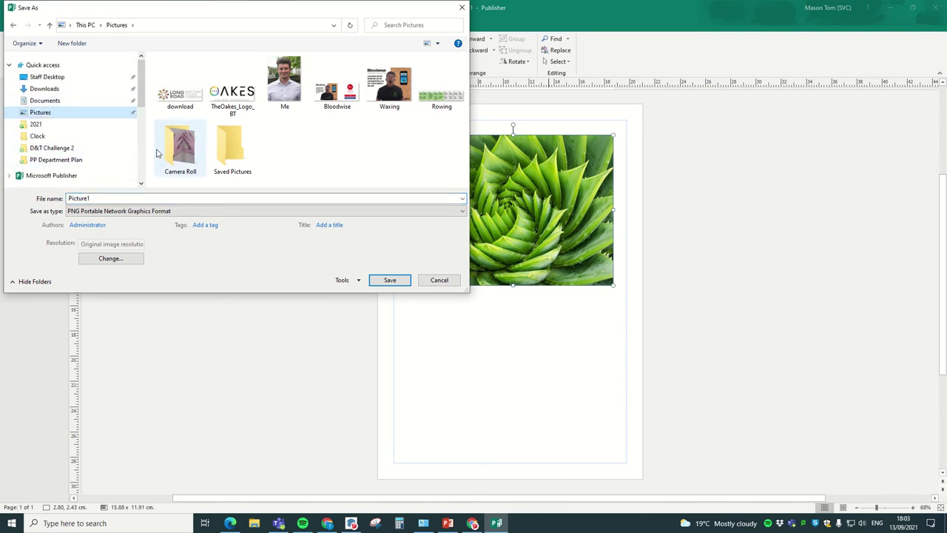
click(142, 198)
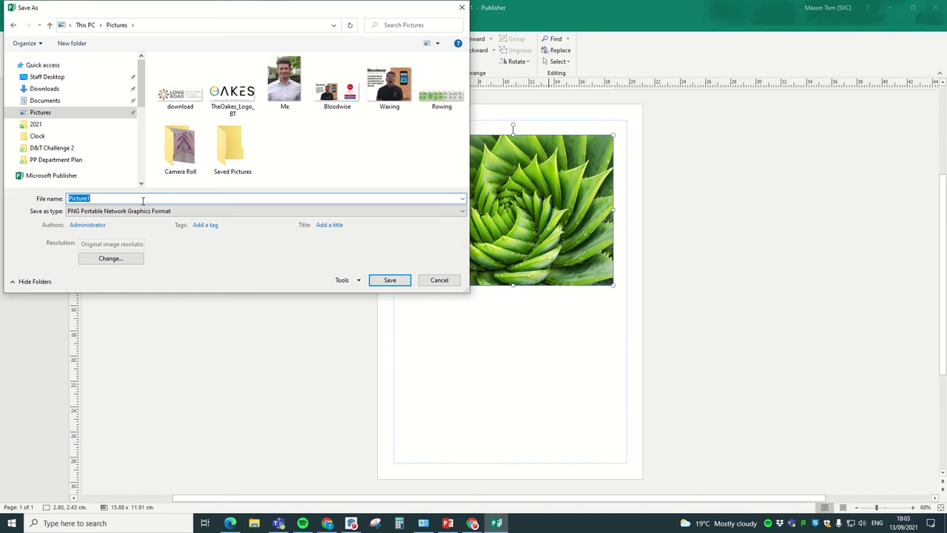
text(Clock image)
key(Return)
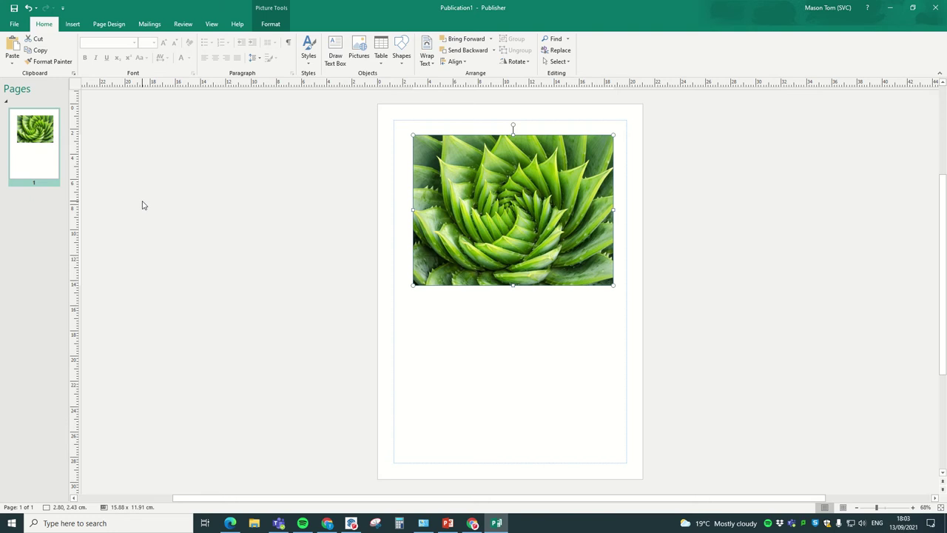
- Back in SketchUp, import 'Clock image' from Pictures via Import > My device
click(473, 523)
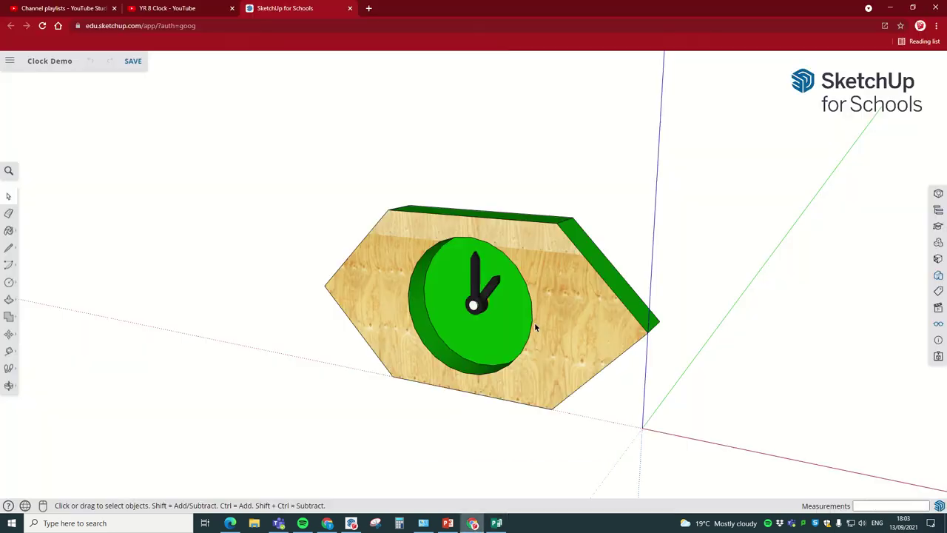
mouse_move(534, 322)
mouse_down()
mouse_move(441, 275)
mouse_move(530, 302)
mouse_move(410, 255)
mouse_up()
key(space)
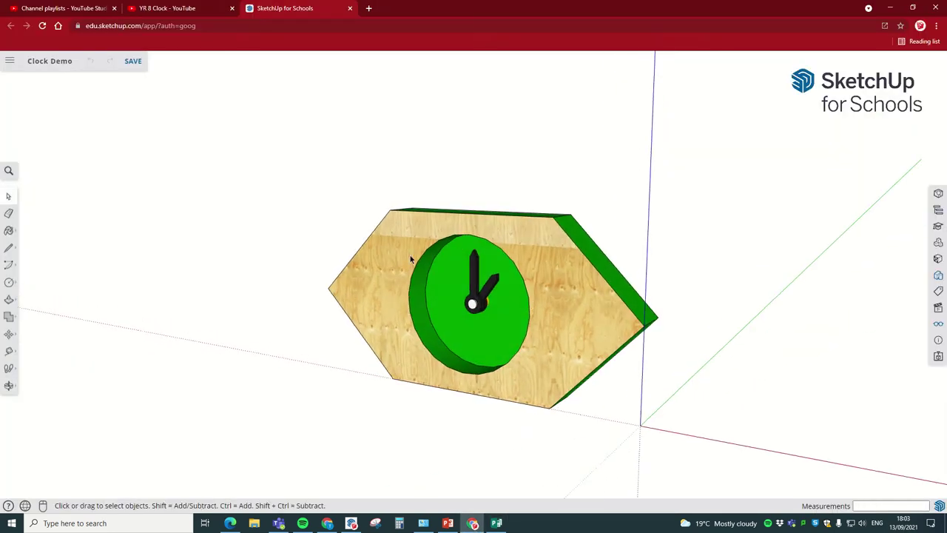
click(10, 63)
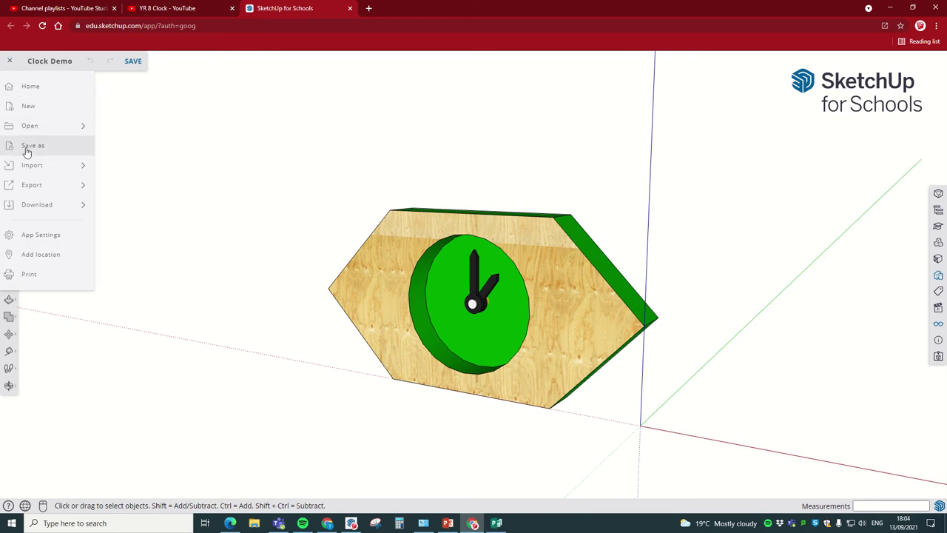
mouse_move(32, 172)
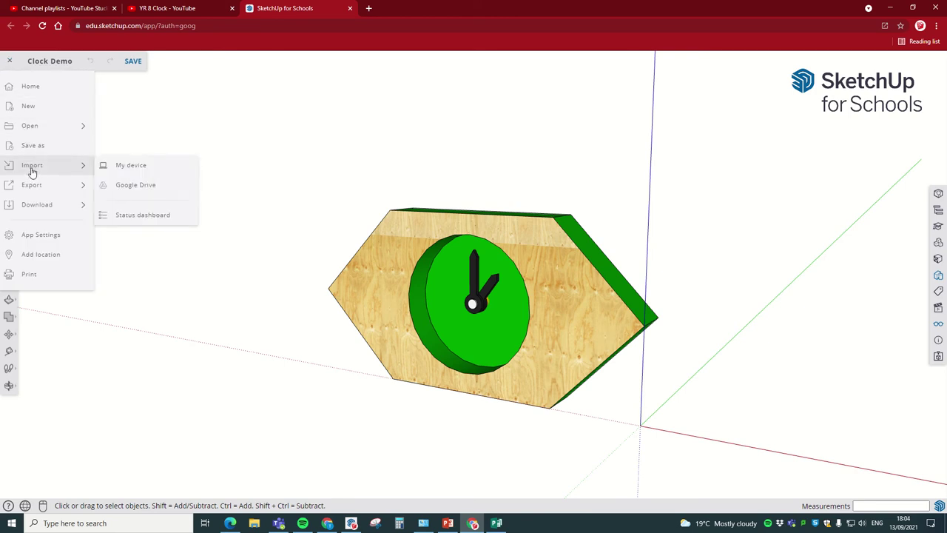
click(131, 167)
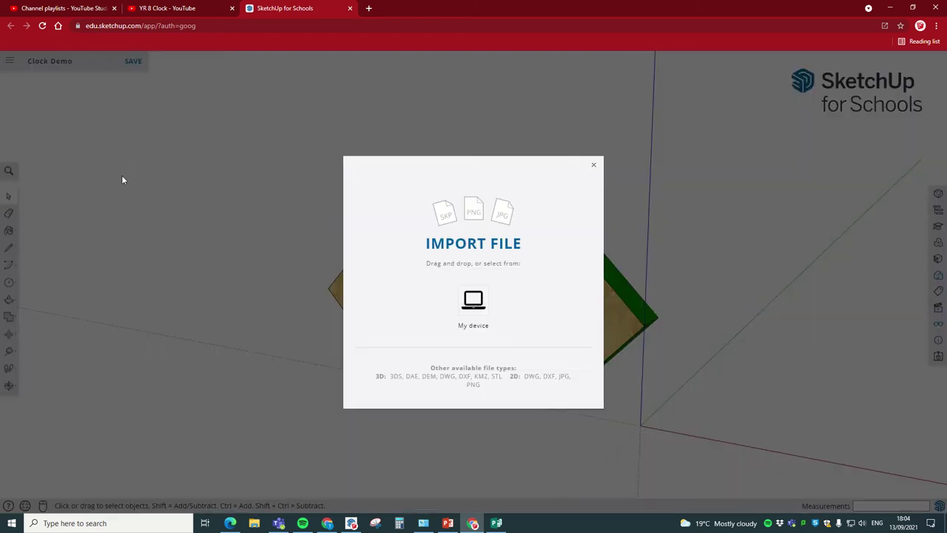
click(474, 302)
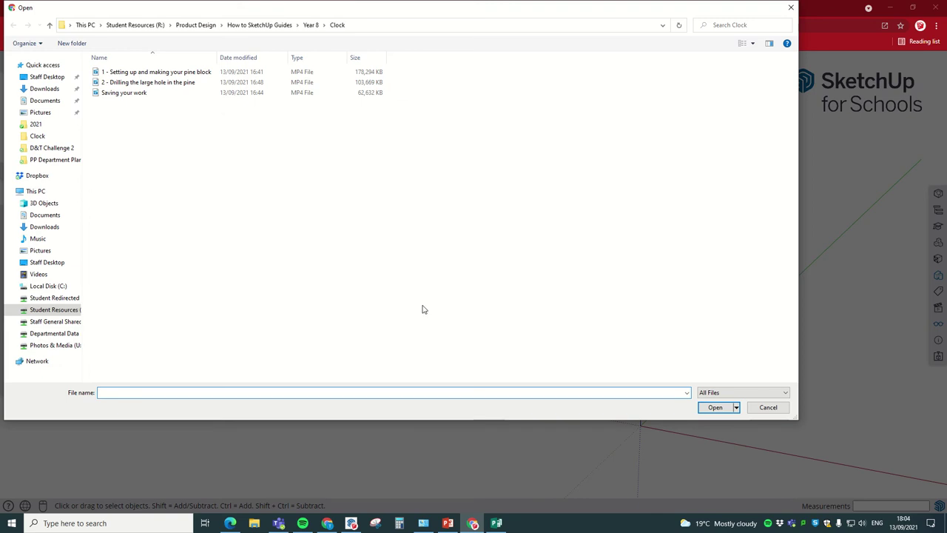
click(43, 112)
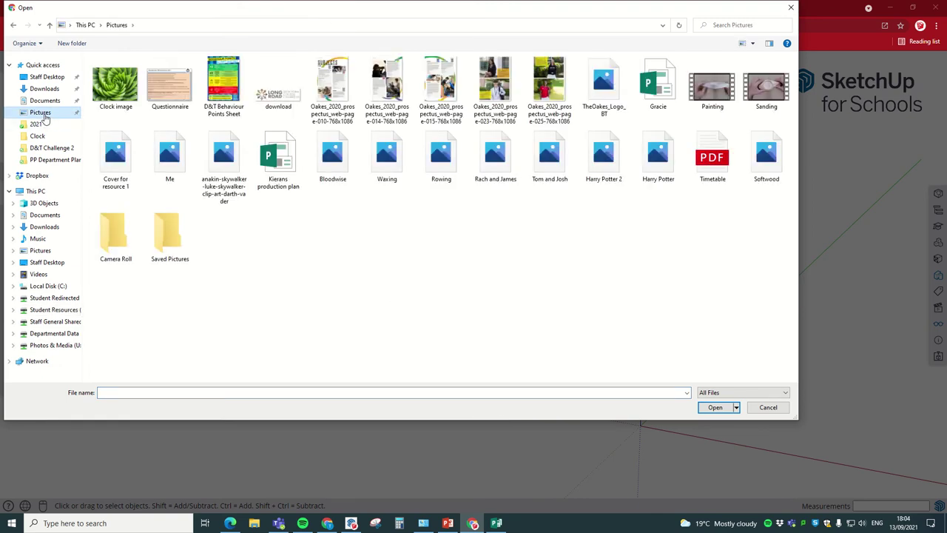
click(119, 92)
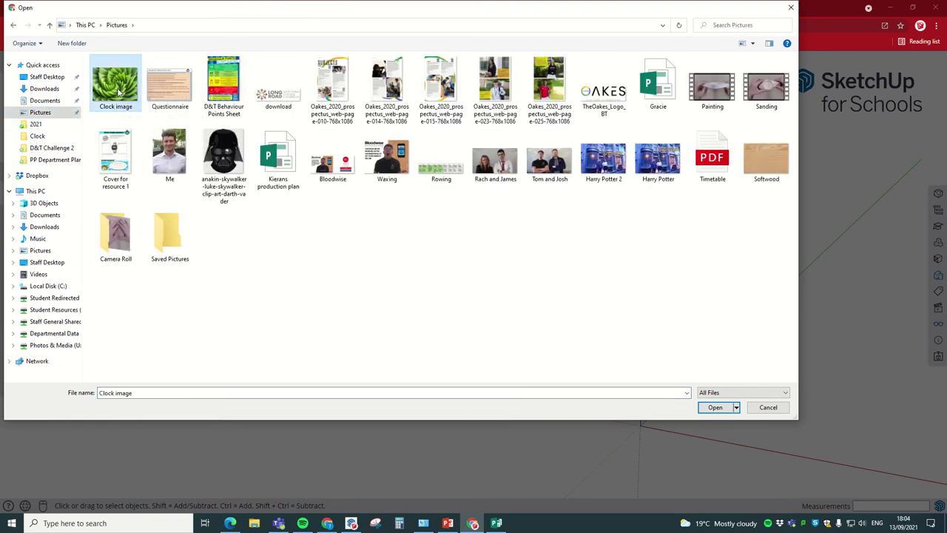
double_click(116, 87)
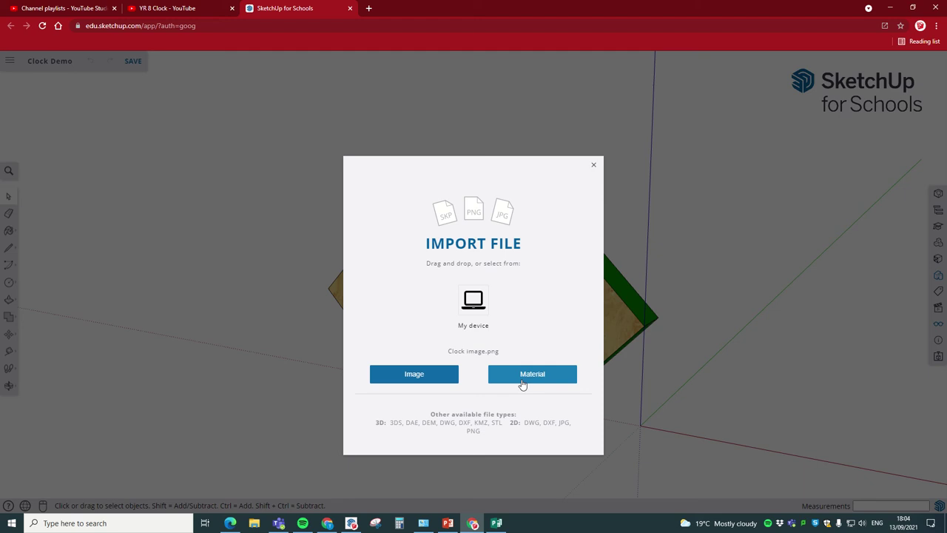
- Bring 'Clock image' in as an image in Front view, cornered at the origin, about 120 mm tall
click(413, 375)
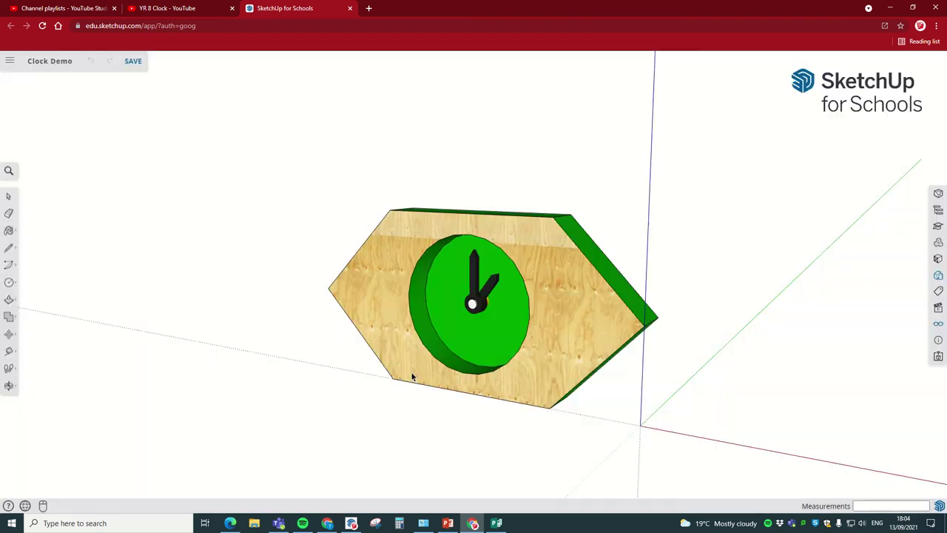
key(F3)
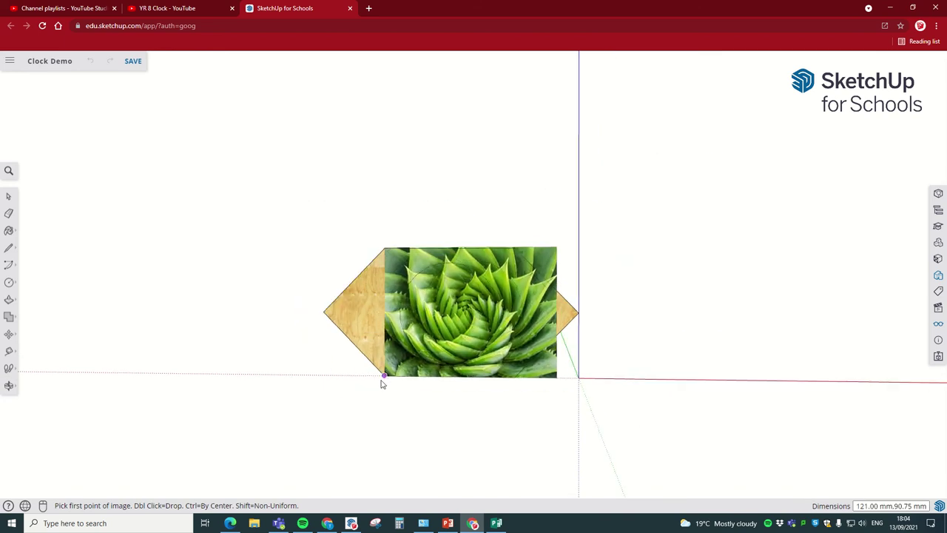
scroll(378, 365, up, 4)
scroll(378, 366, down, 5)
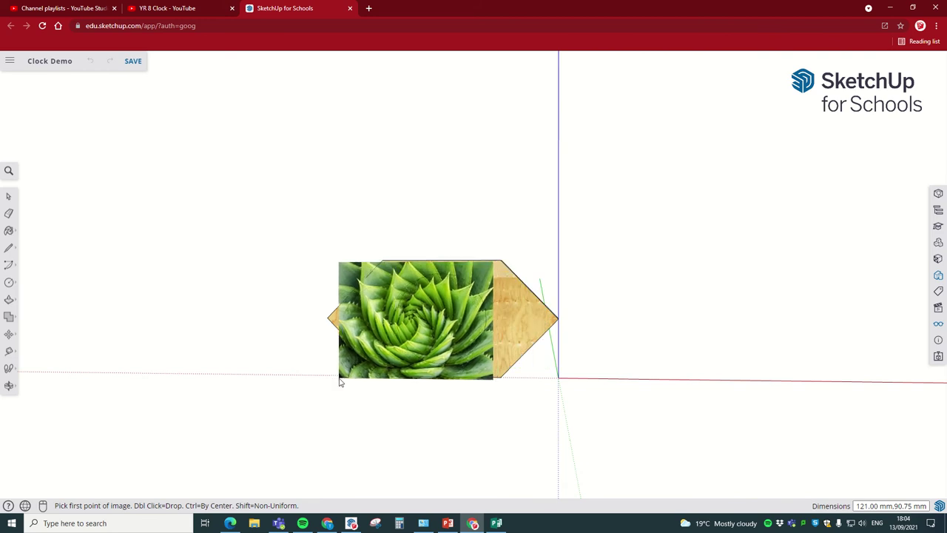
scroll(322, 362, down, 1)
middle_drag(482, 361, 469, 345)
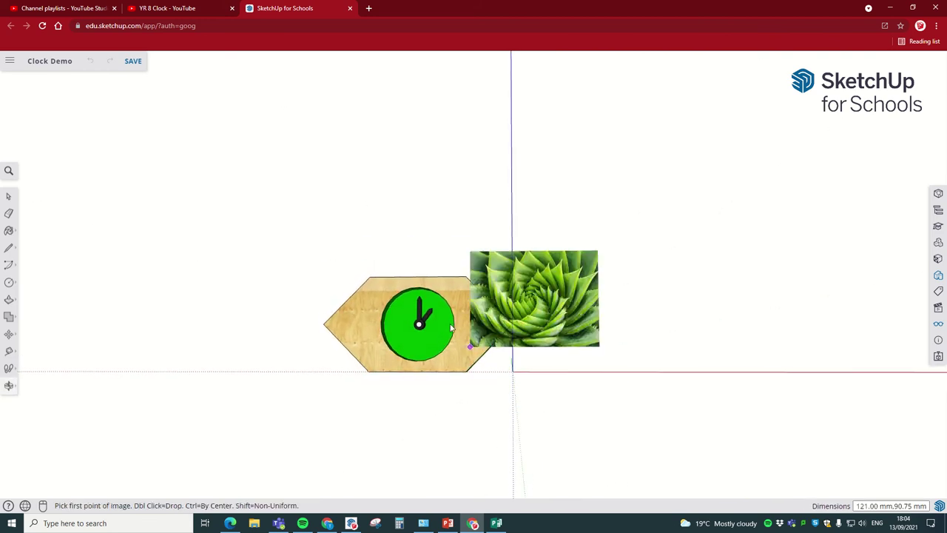
click(532, 373)
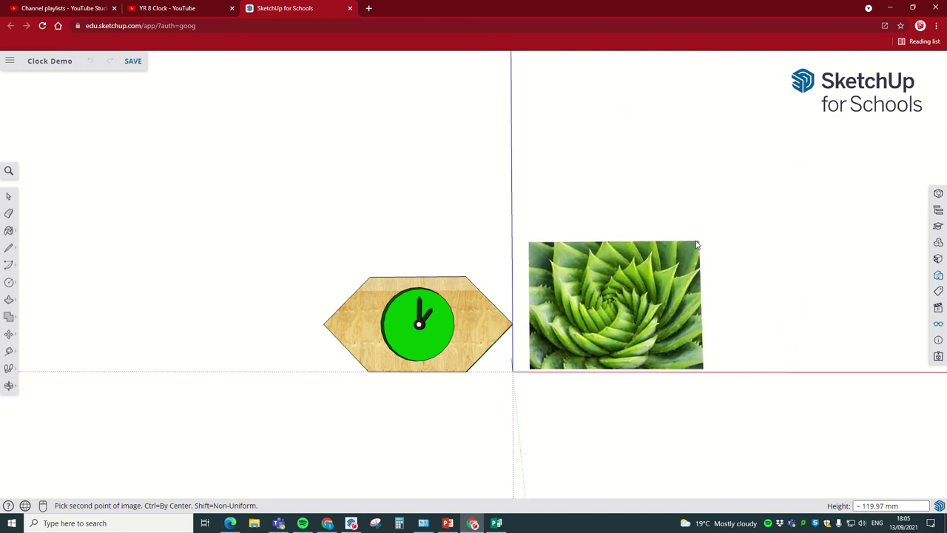
click(702, 242)
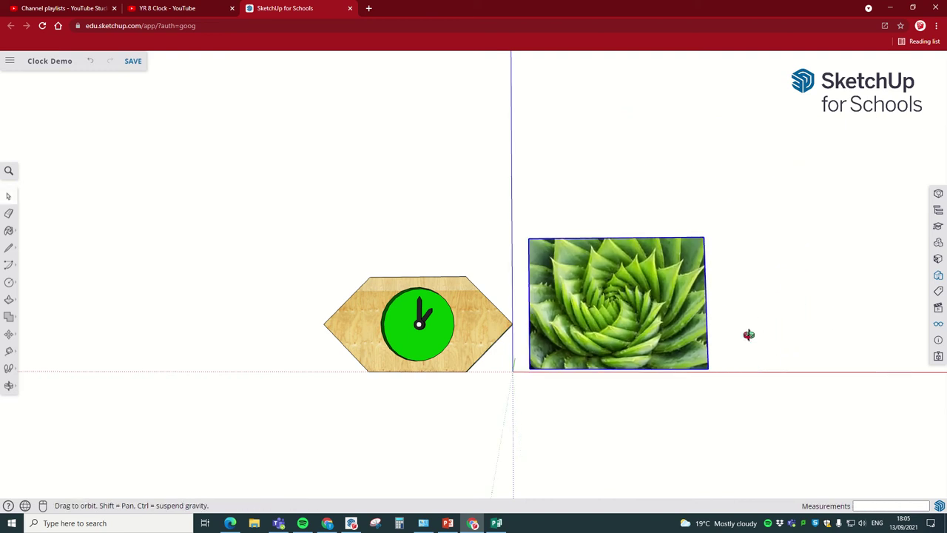
- Orbit around the model and right-click the plant image to show its context menu
middle_drag(747, 334, 708, 379)
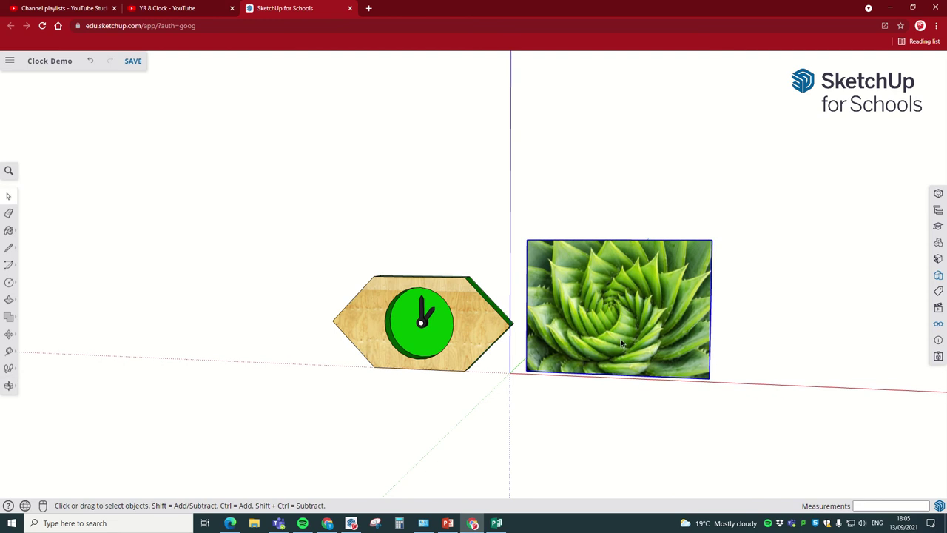
middle_drag(654, 307, 603, 318)
right_click(603, 318)
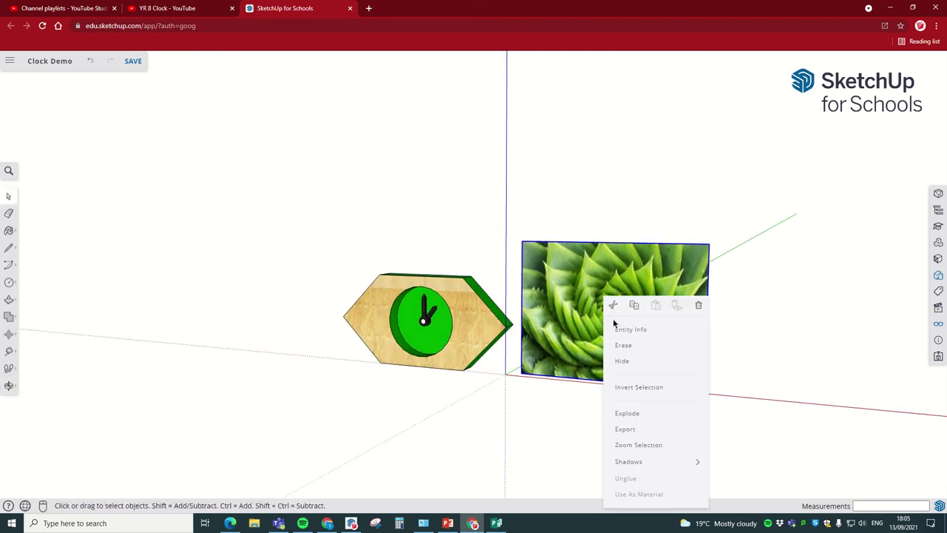
- Explode the plant photo and draw a diagonal line from its top-left to bottom-right corner
click(630, 413)
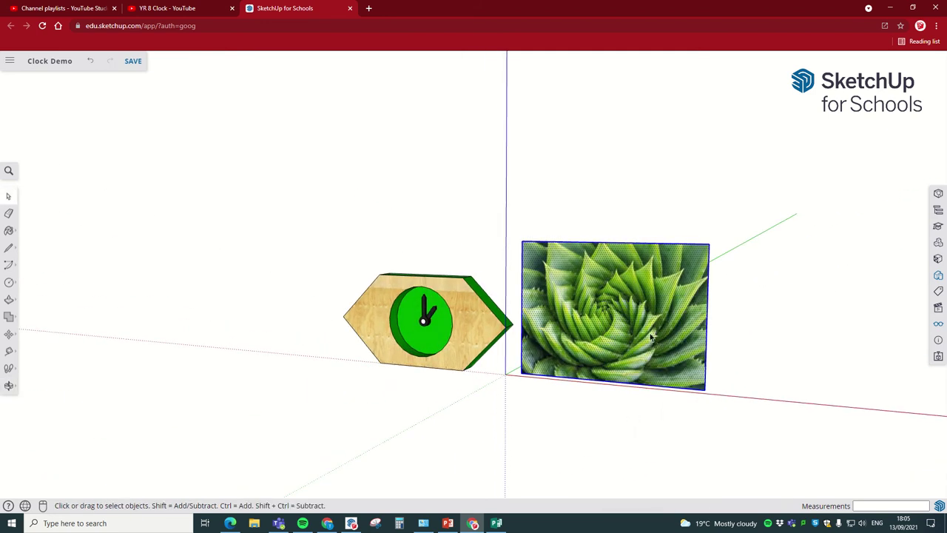
click(725, 332)
scroll(602, 298, down, 1)
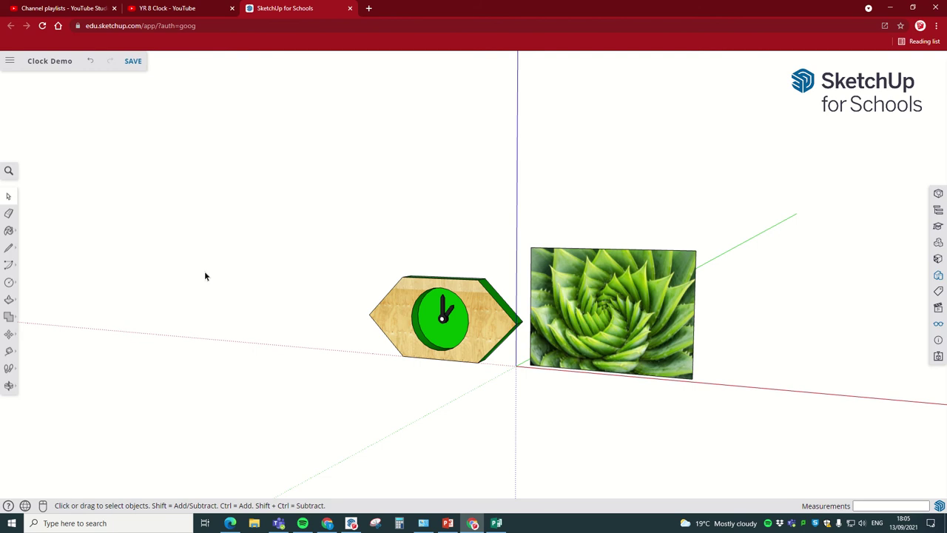
click(9, 248)
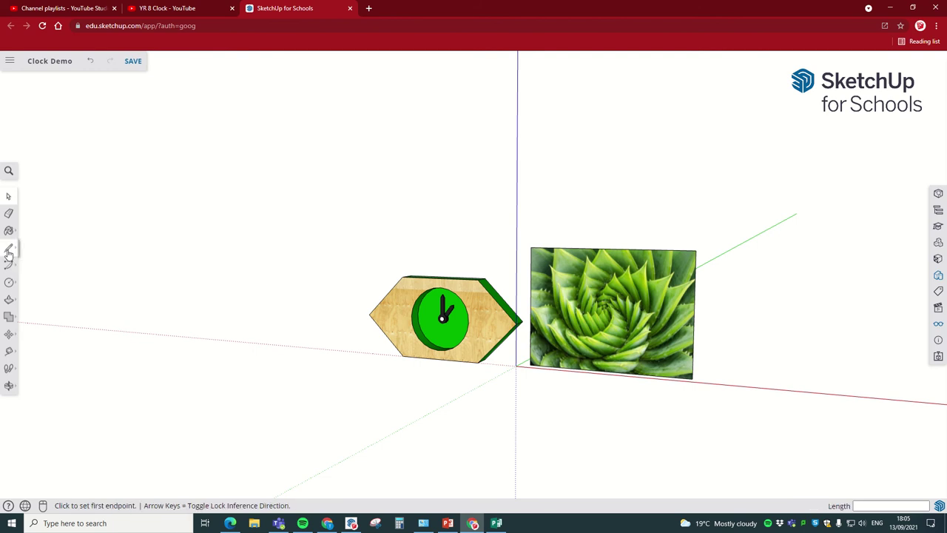
click(531, 246)
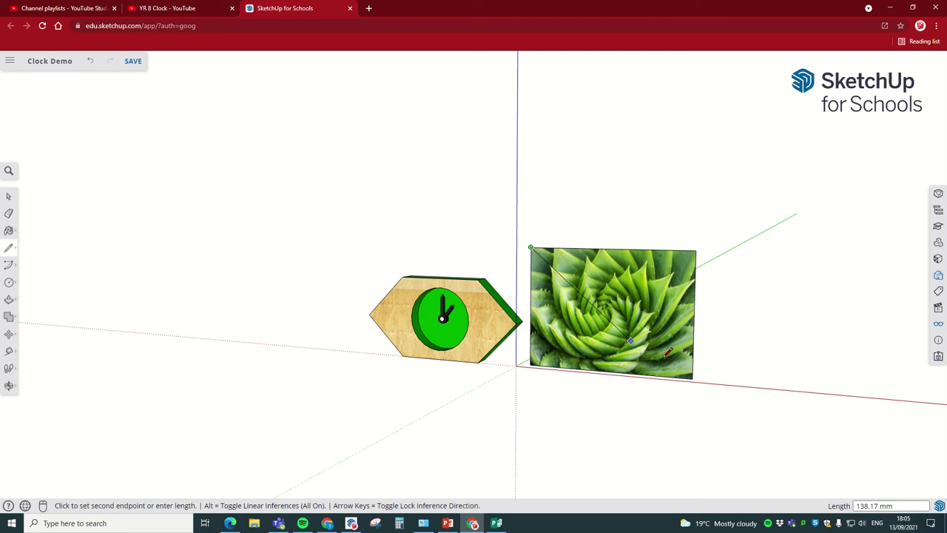
click(693, 377)
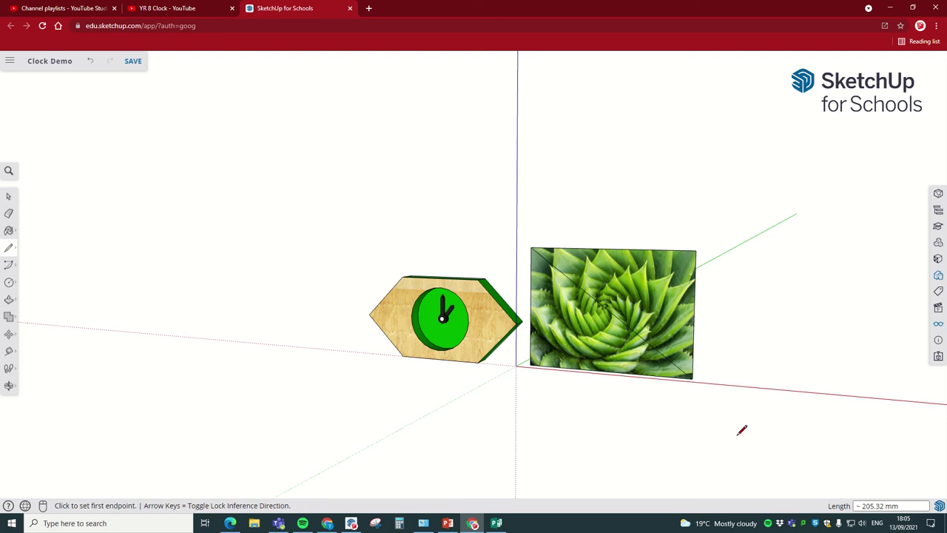
- Draw a radius 35 circle centred on the diagonal's midpoint
click(9, 284)
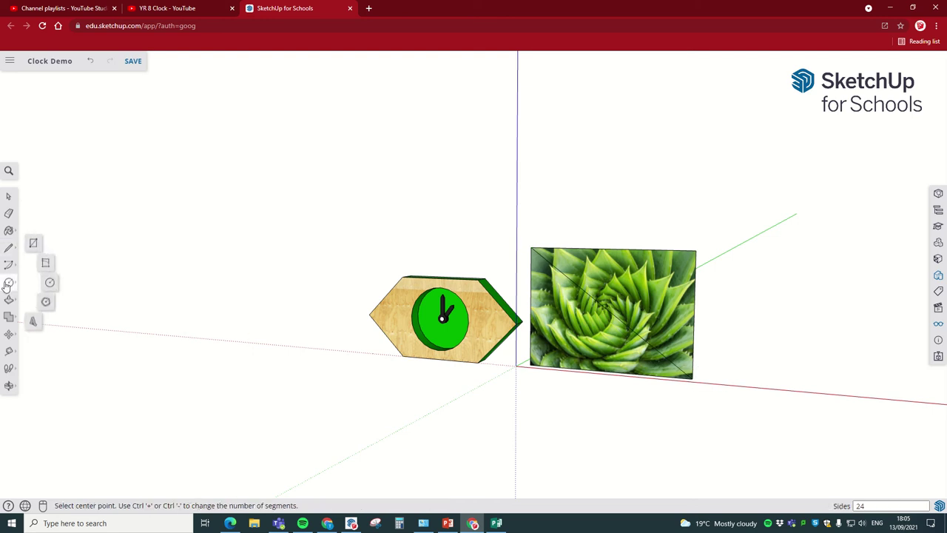
click(50, 284)
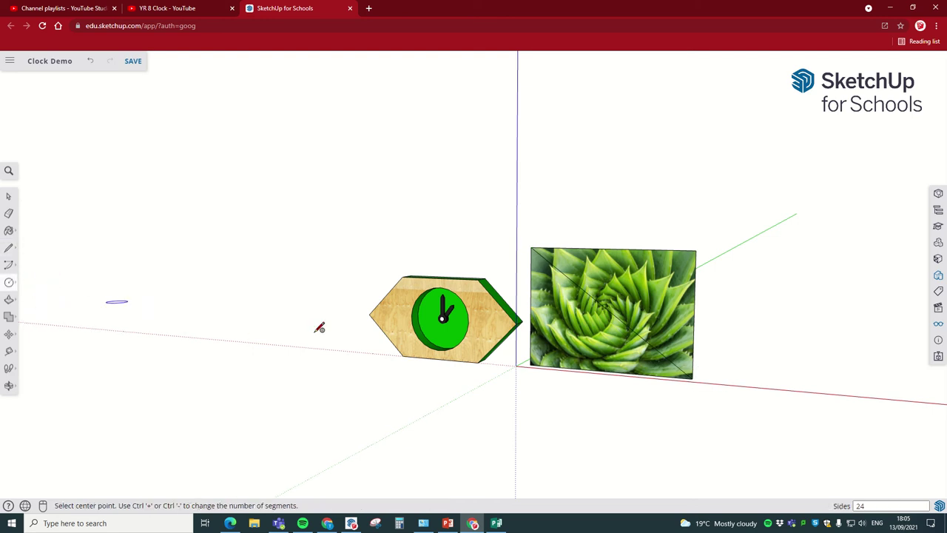
click(608, 310)
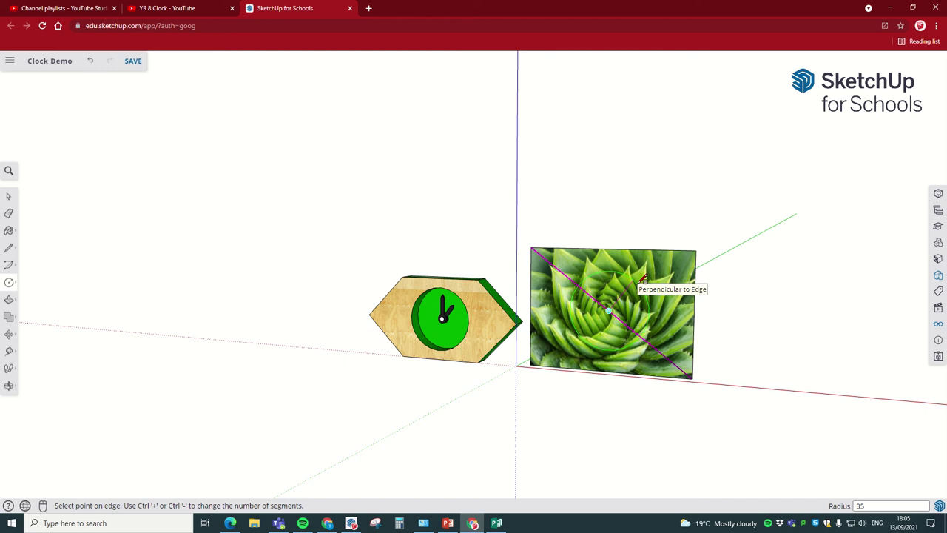
key(Return)
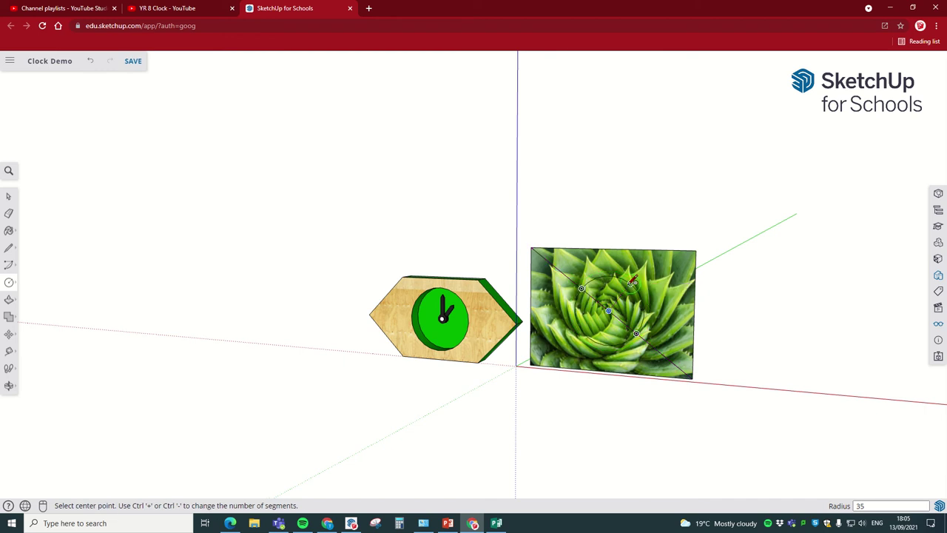
- Erase the photo's outer edges and the diagonal so only the round plant disc remains
click(9, 213)
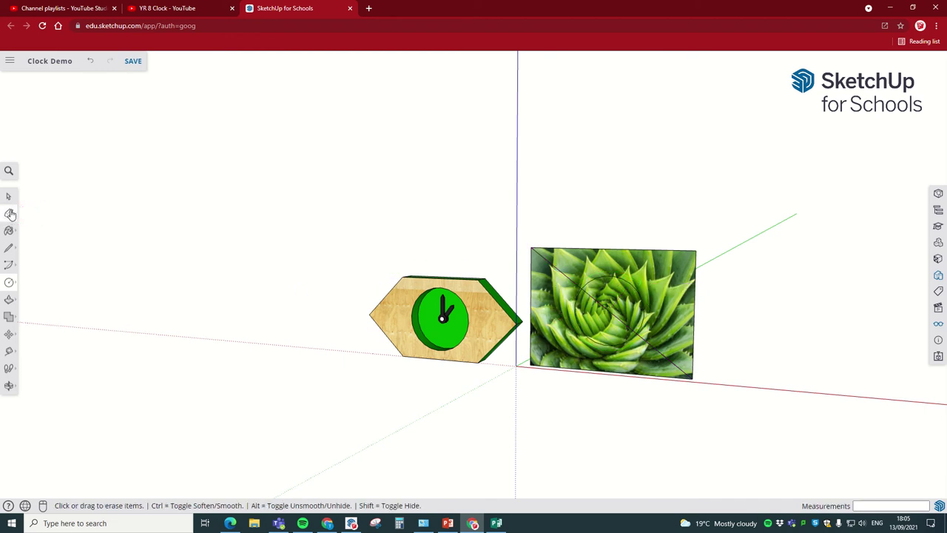
click(593, 251)
click(697, 270)
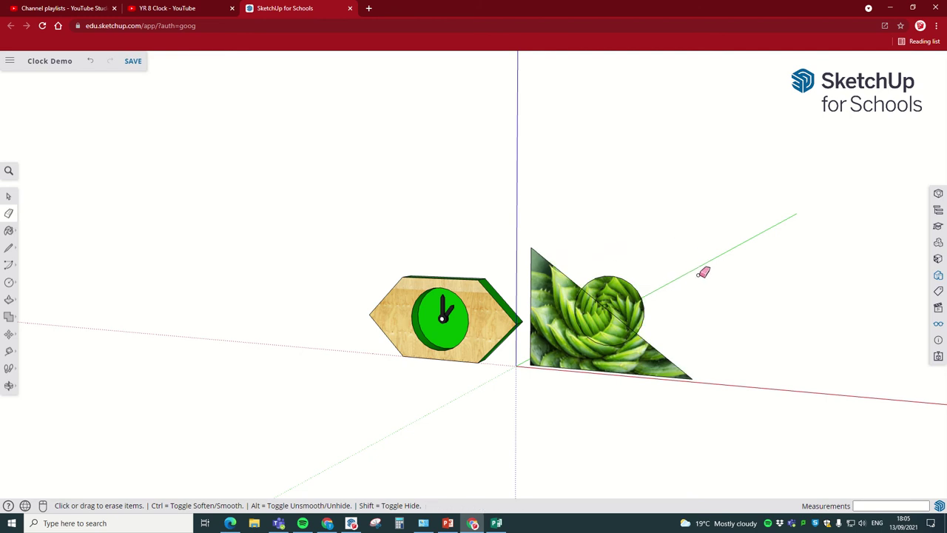
click(680, 364)
mouse_move(668, 363)
mouse_down()
mouse_move(668, 372)
mouse_move(651, 373)
mouse_up()
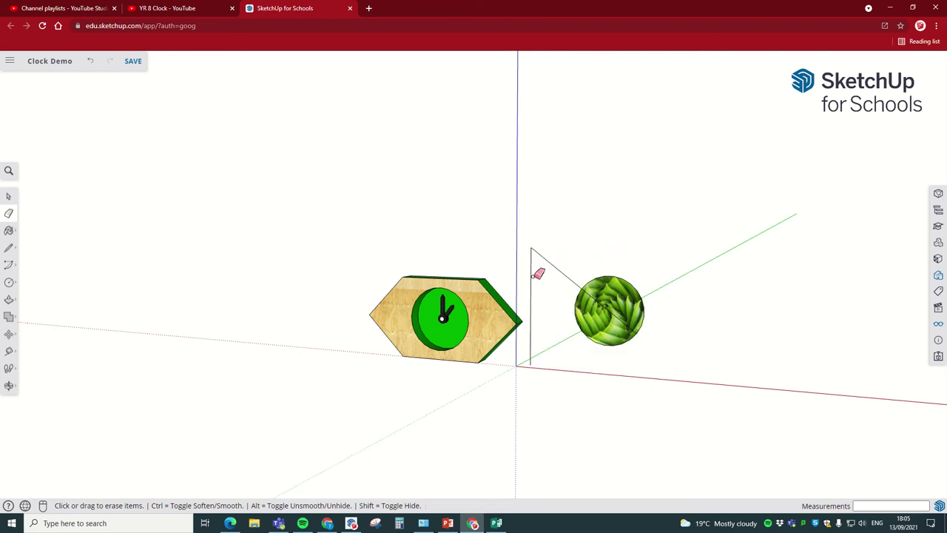
mouse_move(544, 259)
mouse_down()
mouse_move(565, 264)
mouse_move(547, 268)
mouse_up()
click(529, 275)
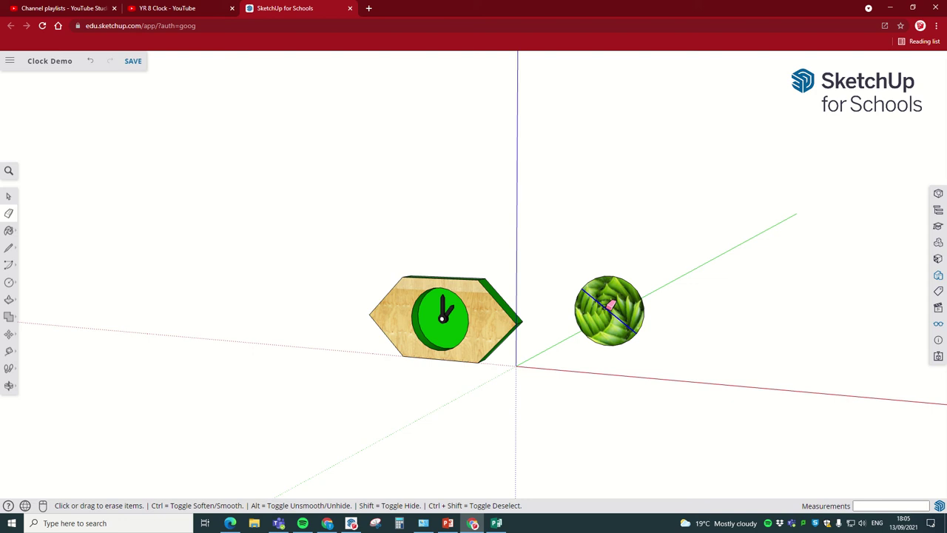
scroll(620, 319, up, 3)
scroll(619, 321, down, 6)
middle_drag(620, 319, 626, 351)
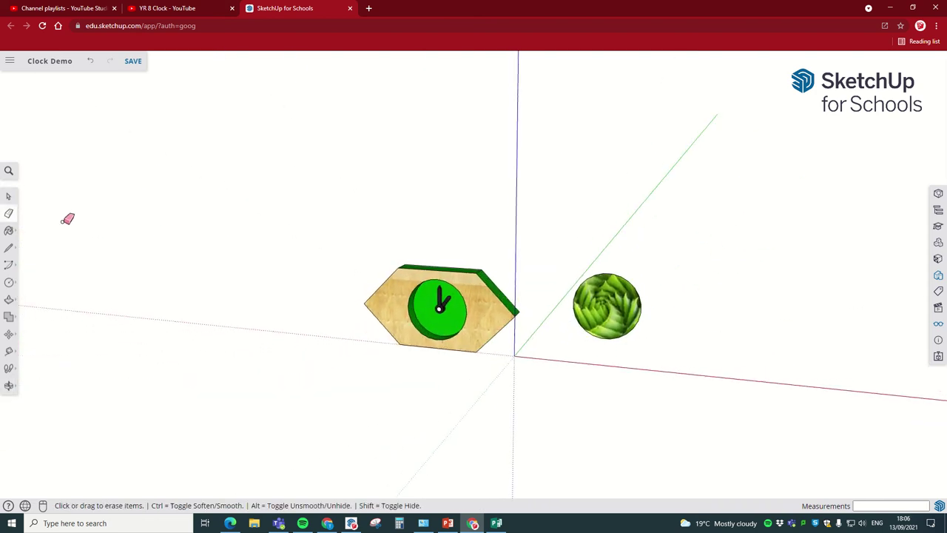
- Select the round plant disc and turn it into a component with Make Component
drag(551, 235, 668, 361)
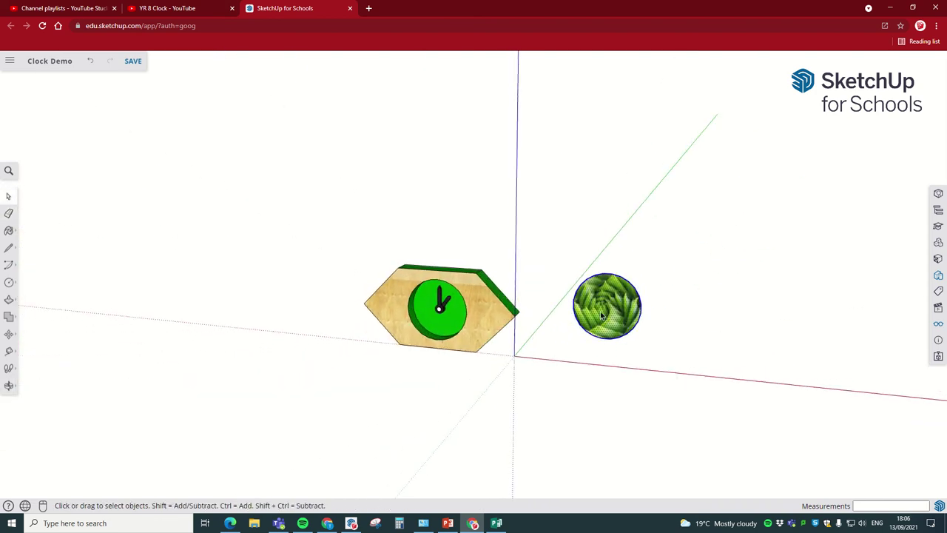
right_click(601, 313)
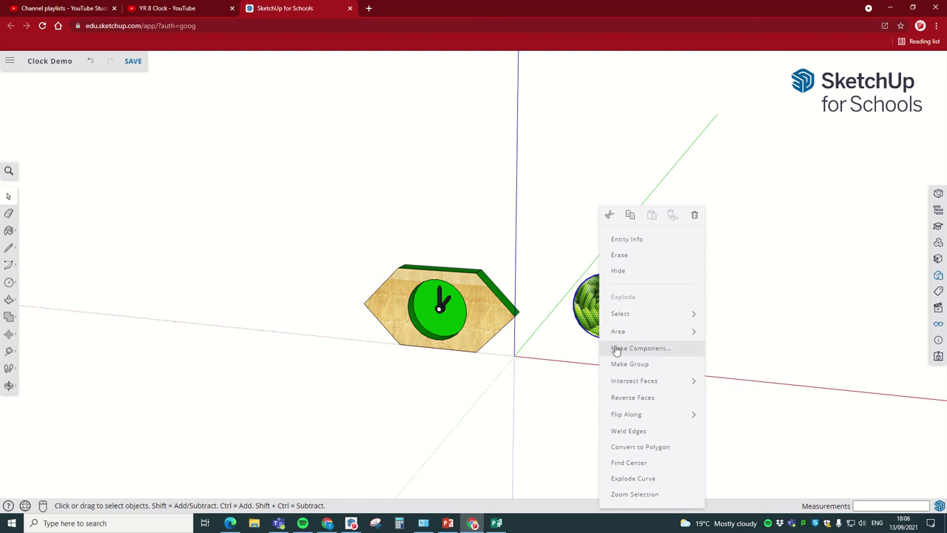
click(577, 358)
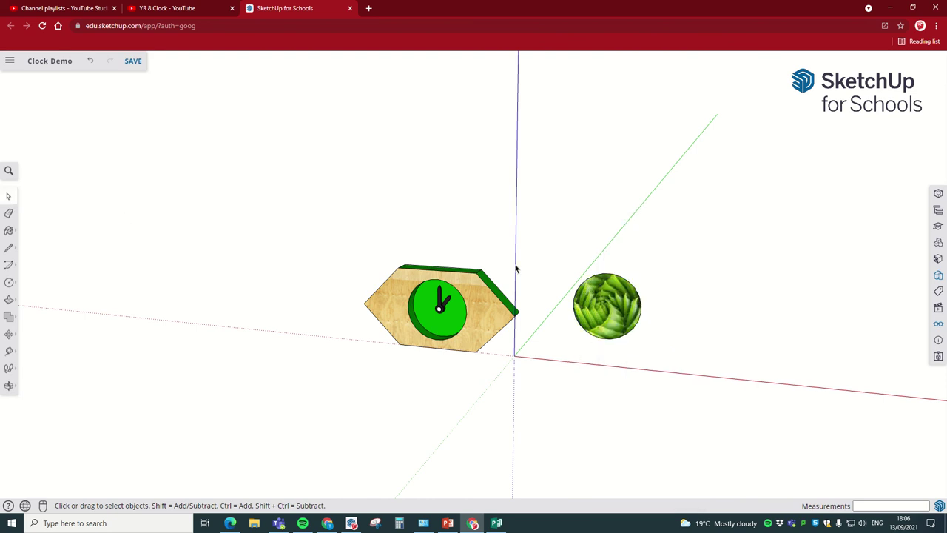
drag(692, 372, 689, 370)
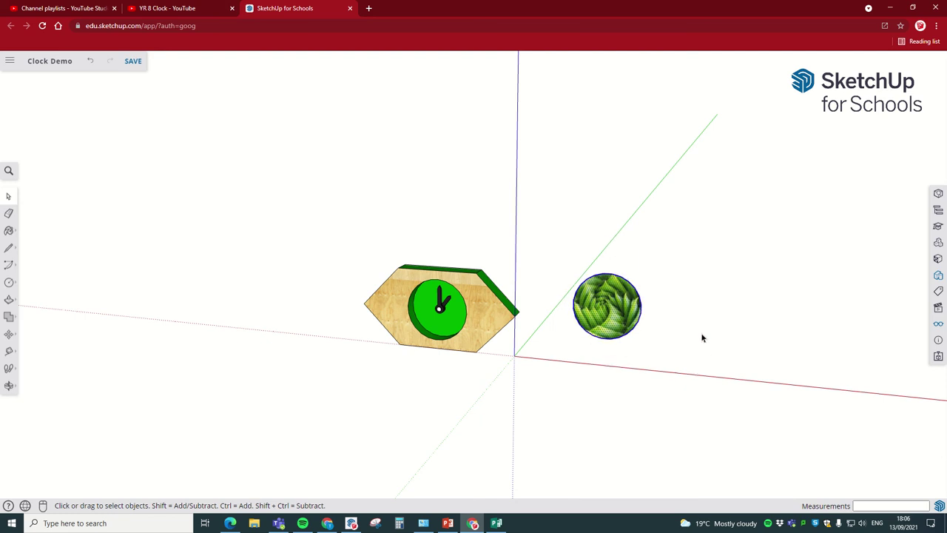
right_click(611, 318)
click(621, 347)
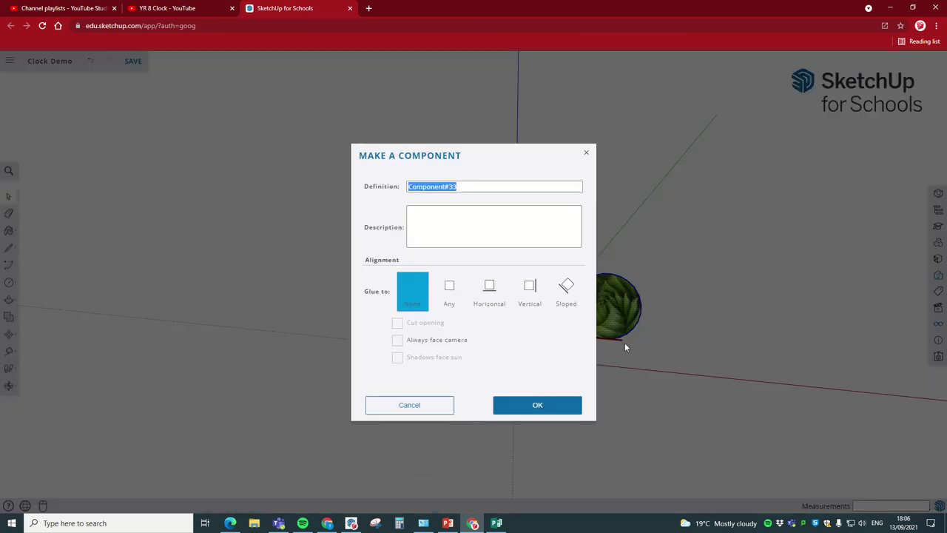
click(549, 406)
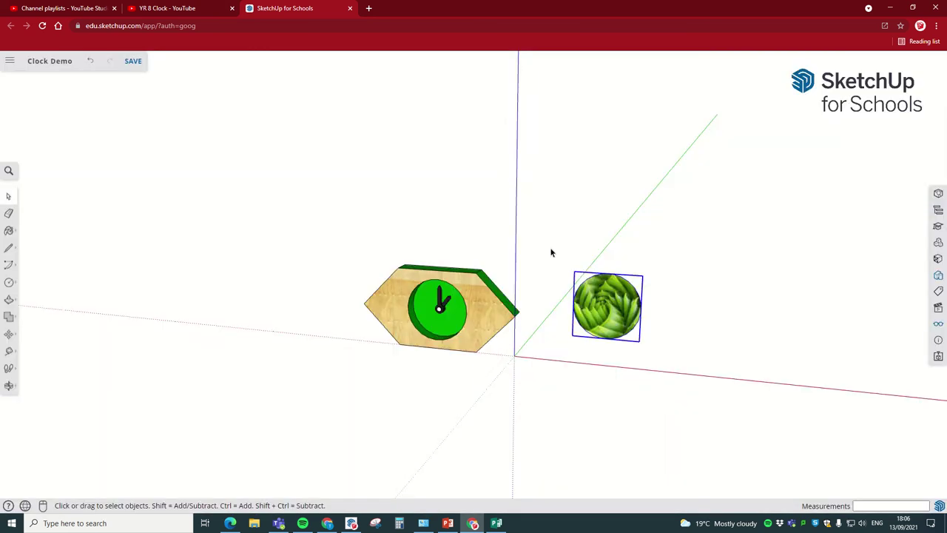
- Move the disc by its left edge midpoint into the clock's round face
scroll(566, 289, up, 5)
scroll(577, 341, down, 5)
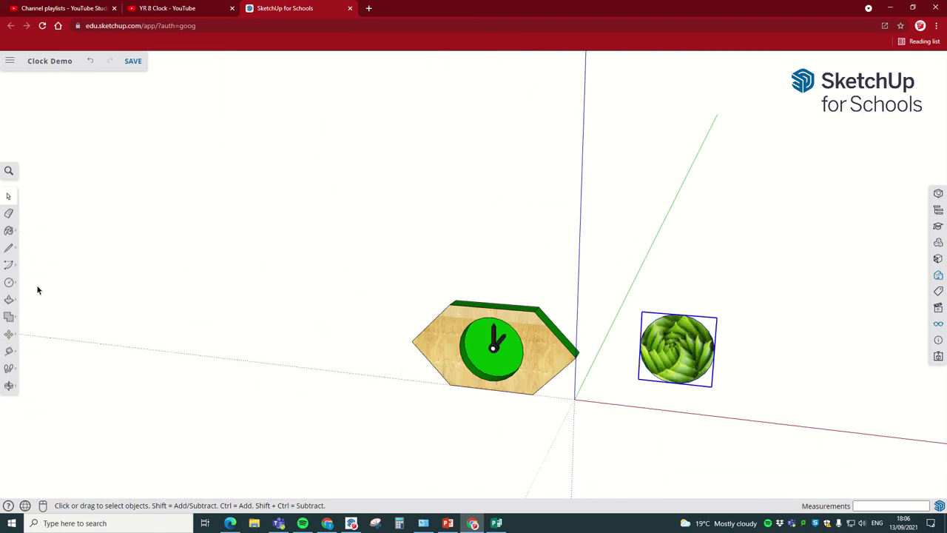
click(9, 336)
scroll(666, 346, up, 3)
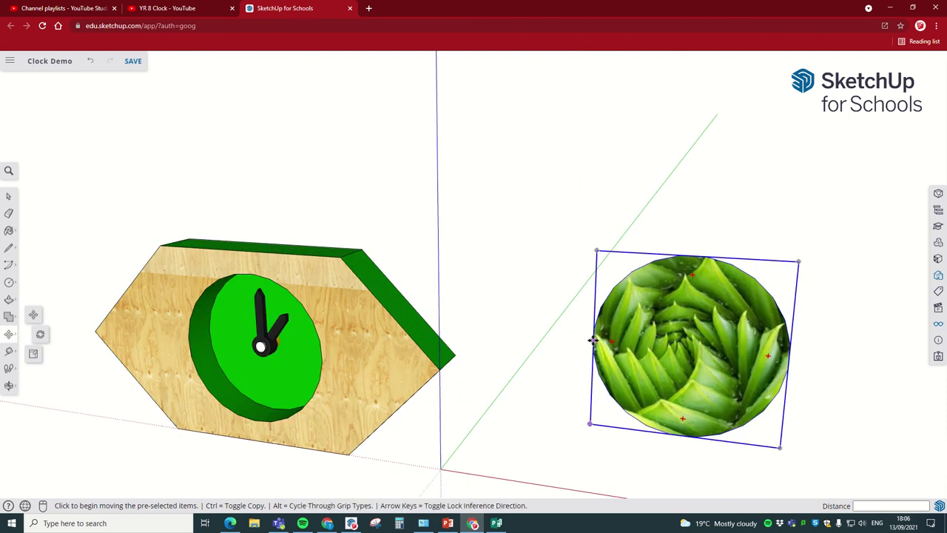
scroll(592, 340, up, 3)
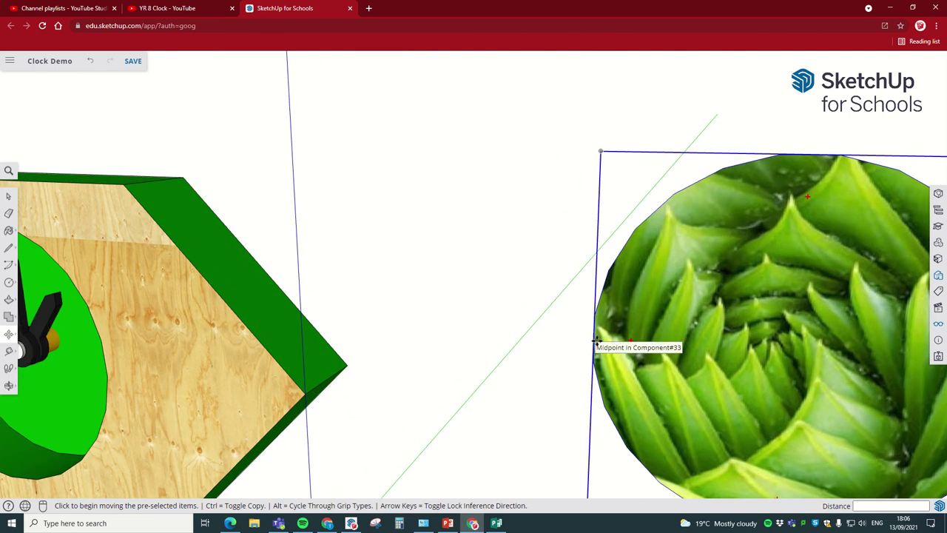
click(593, 341)
scroll(606, 340, down, 5)
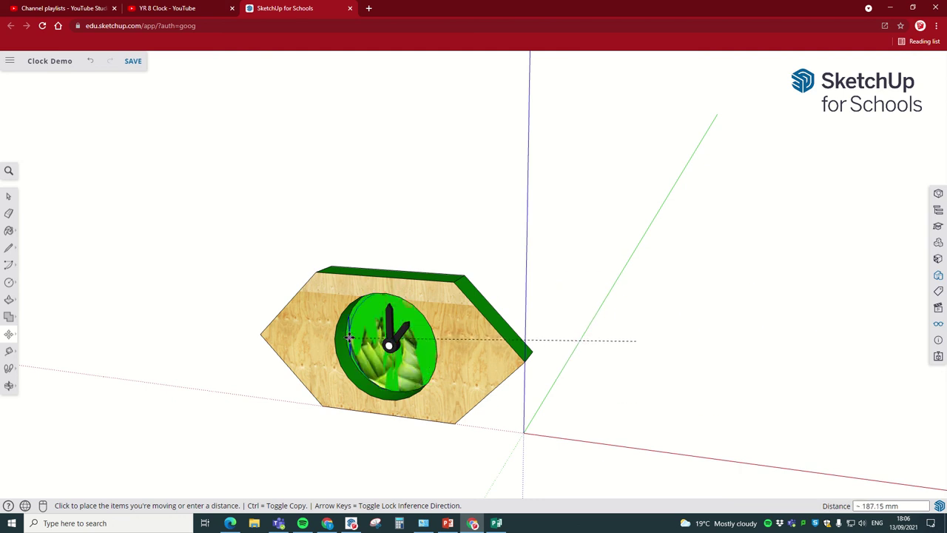
scroll(342, 333, up, 5)
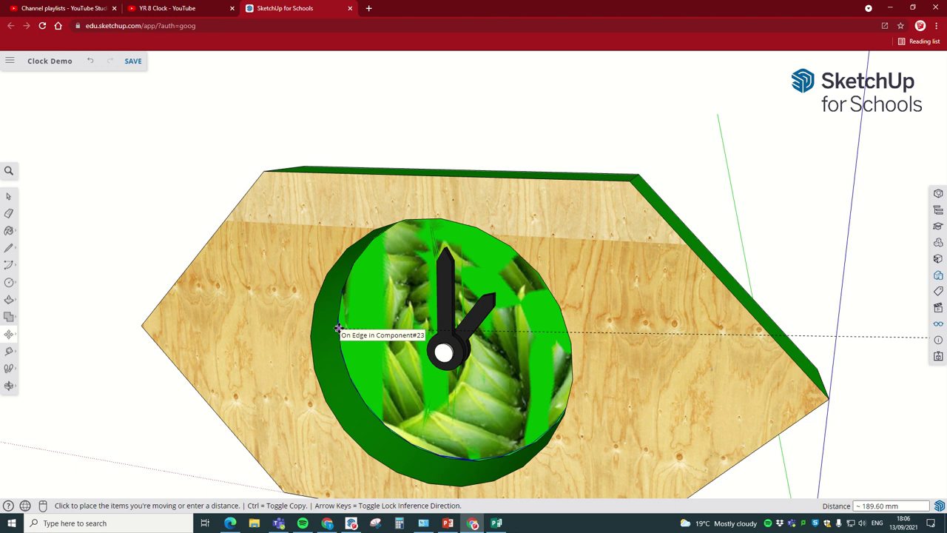
click(338, 328)
middle_drag(338, 328, 467, 282)
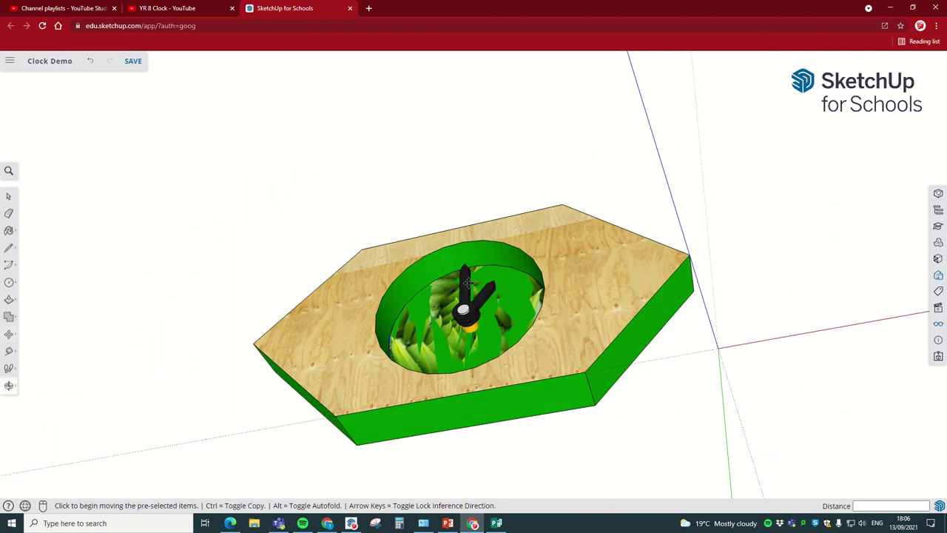
- Adjust the disc's depth so it sits just behind the clock hands
scroll(467, 282, up, 5)
middle_drag(540, 231, 496, 362)
click(495, 361)
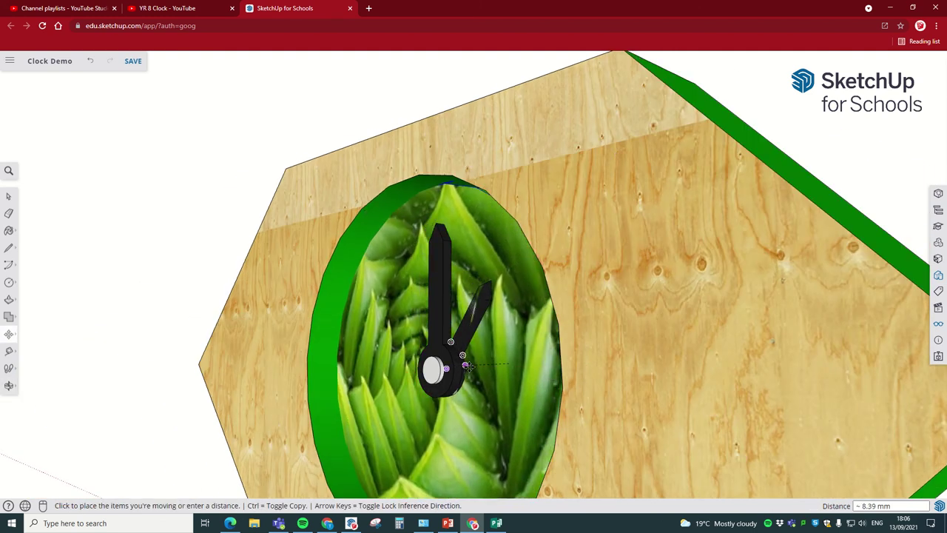
click(471, 367)
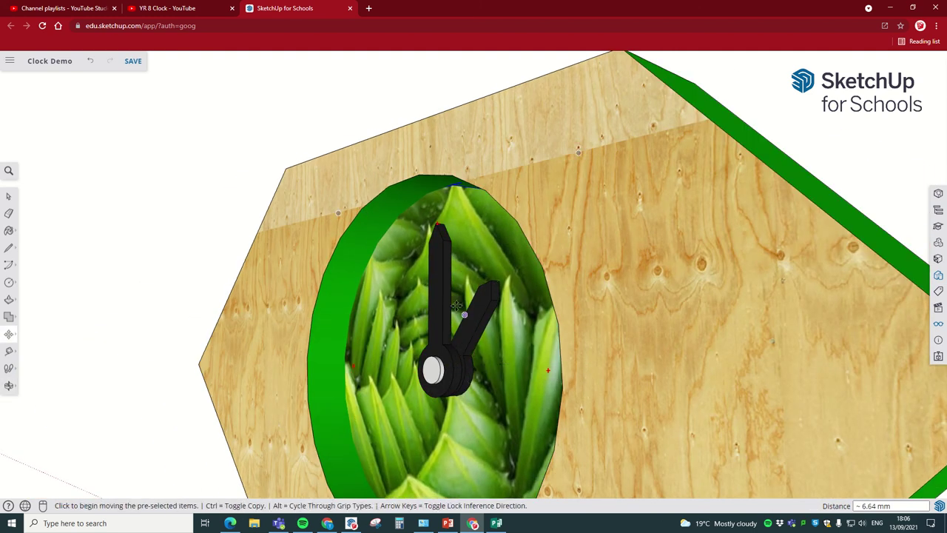
scroll(471, 367, down, 5)
middle_drag(644, 318, 665, 334)
scroll(481, 350, up, 3)
click(478, 360)
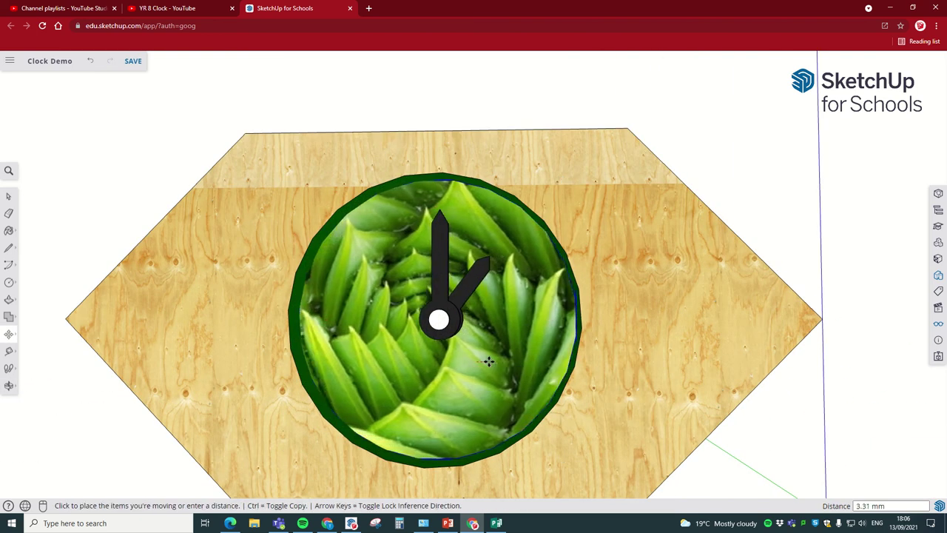
- Set the disc centred in the clock face ring and return to the Select tool
click(486, 361)
middle_drag(486, 360, 138, 298)
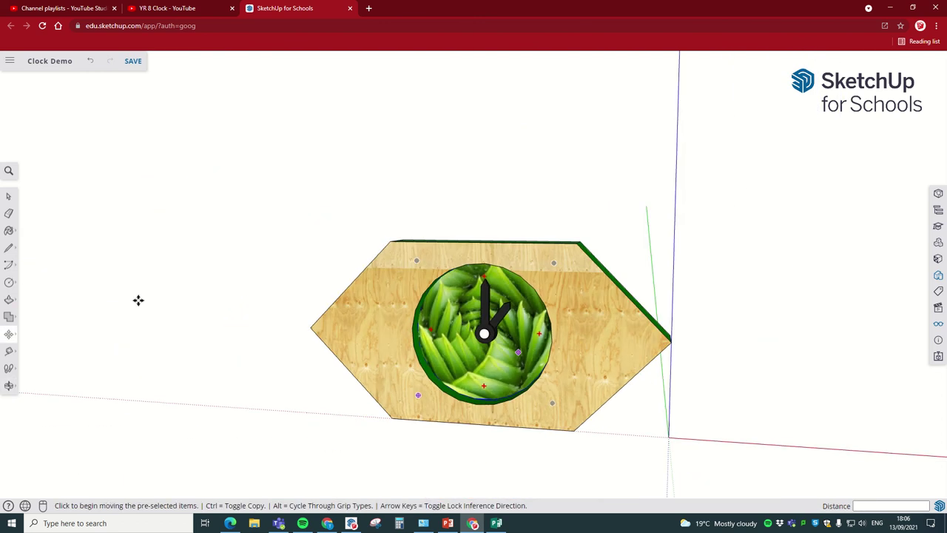
click(8, 196)
scroll(522, 285, down, 1)
scroll(523, 286, up, 2)
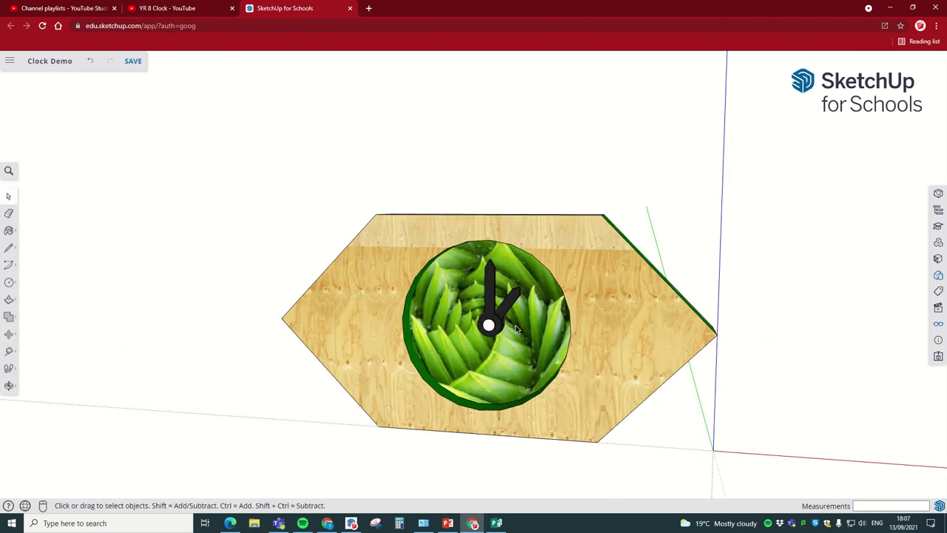